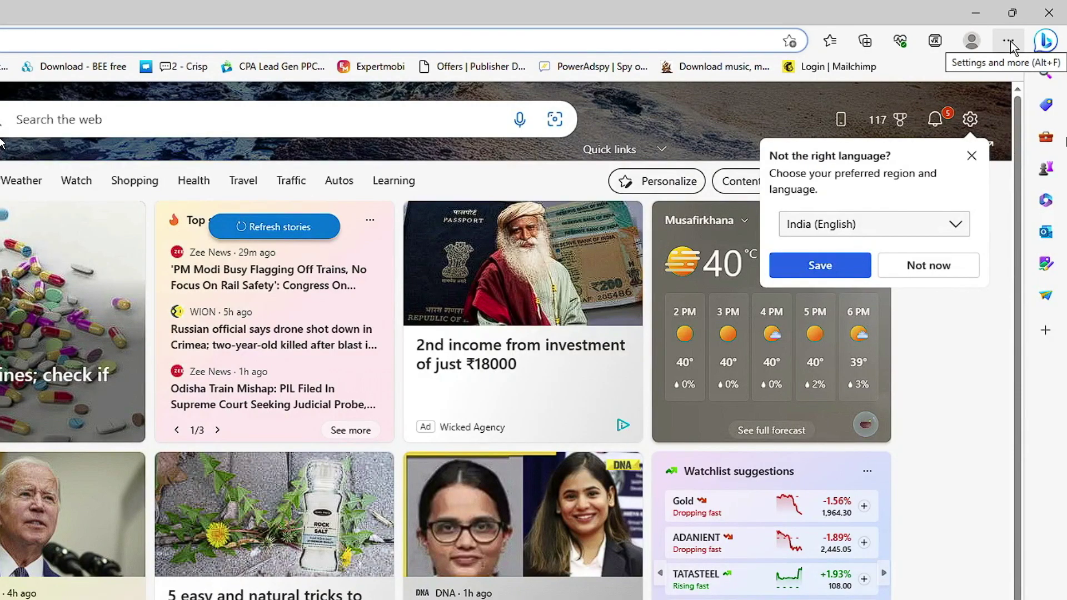
Update Edge to version 113.0.1774.57 from the About Microsoft Edge page, then open a new tab
{"action": "left_click", "coordinate": [1009, 41]}
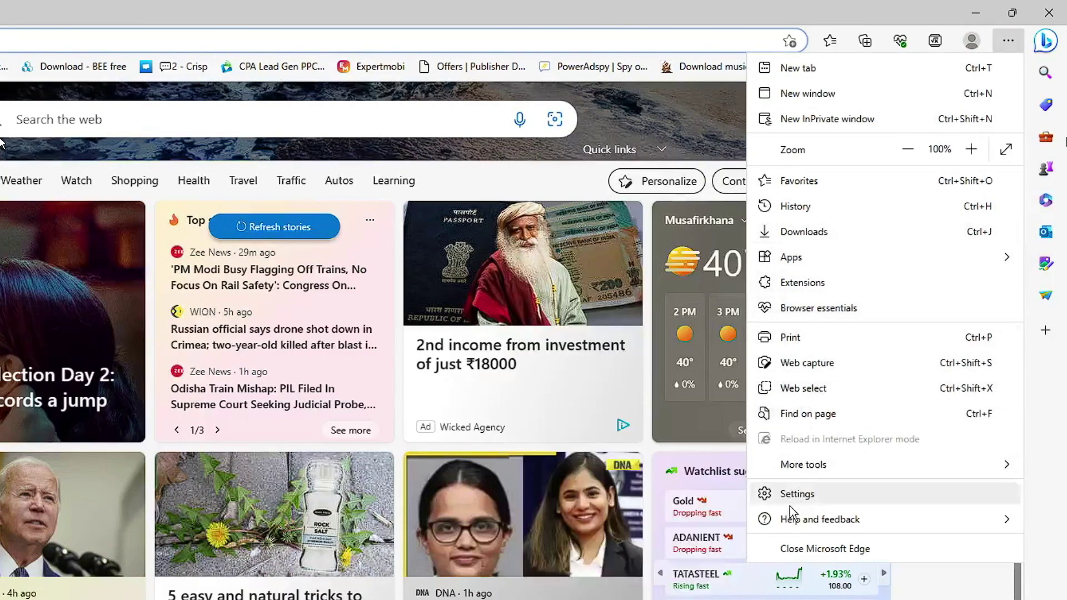
{"action": "mouse_move", "coordinate": [803, 525]}
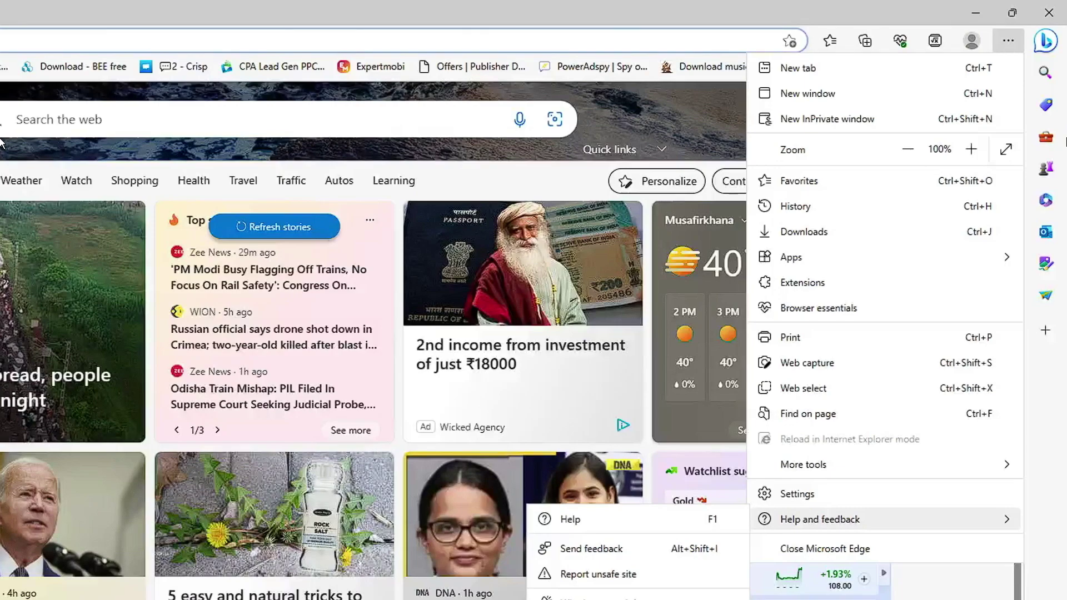
{"action": "left_click", "coordinate": [589, 599]}
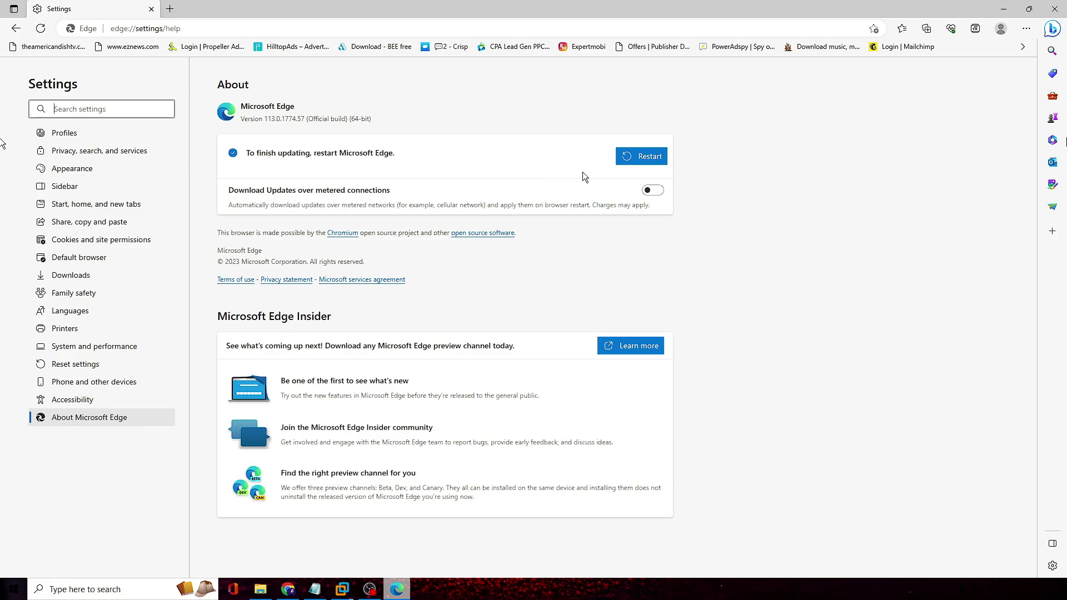
{"action": "left_click", "coordinate": [170, 9]}
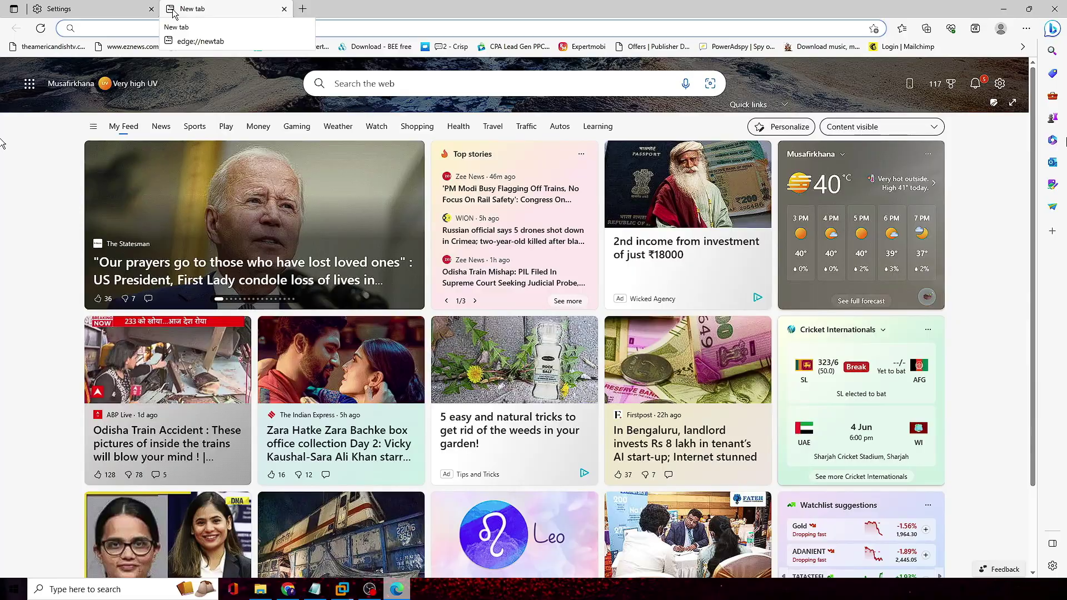
In edge://flags, search 'project kod' and enable the Terminology and Look and Feel flags
{"action": "type", "text": "edge:"}
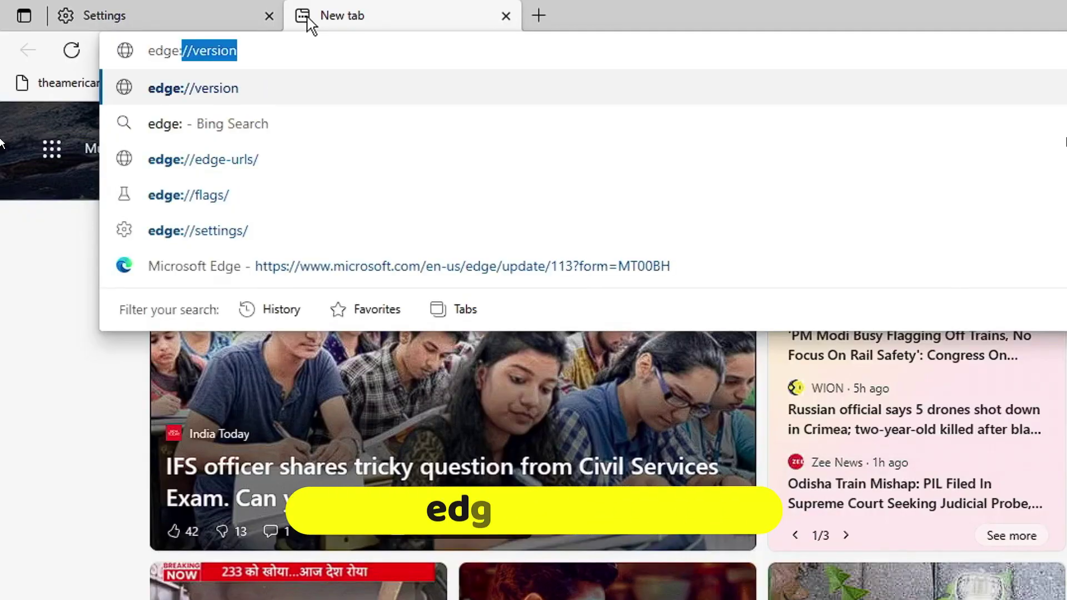
{"action": "type", "text": "/"}
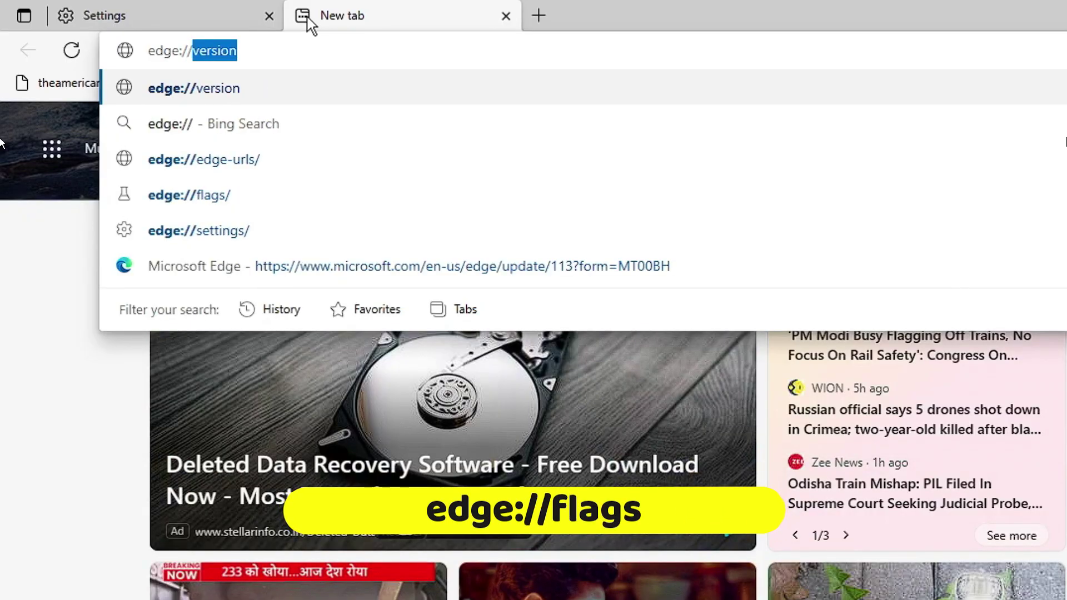
{"action": "type", "text": "/flags"}
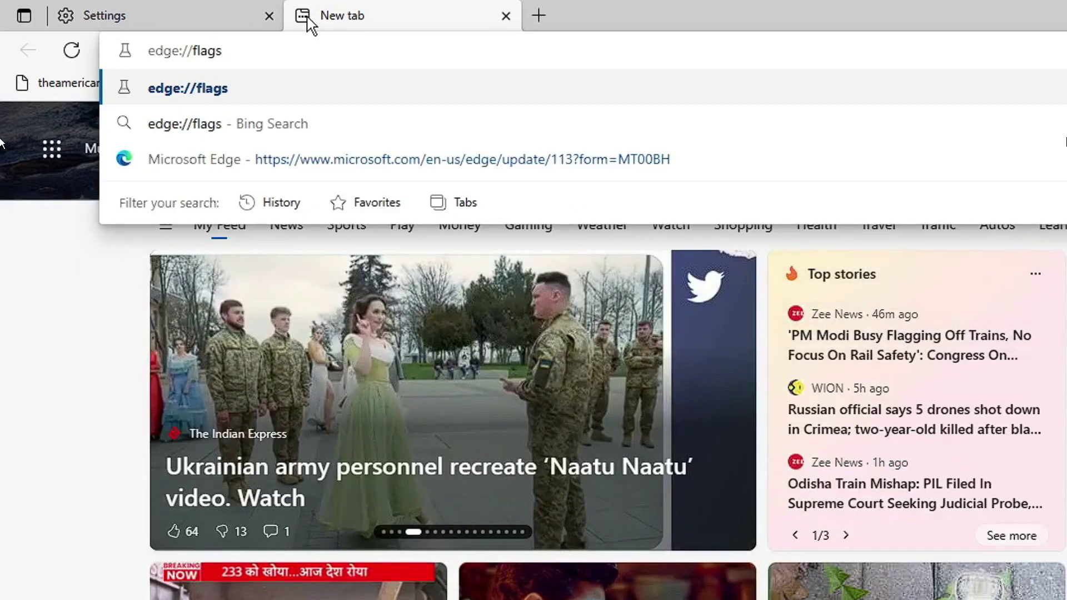
{"action": "key", "text": "Return"}
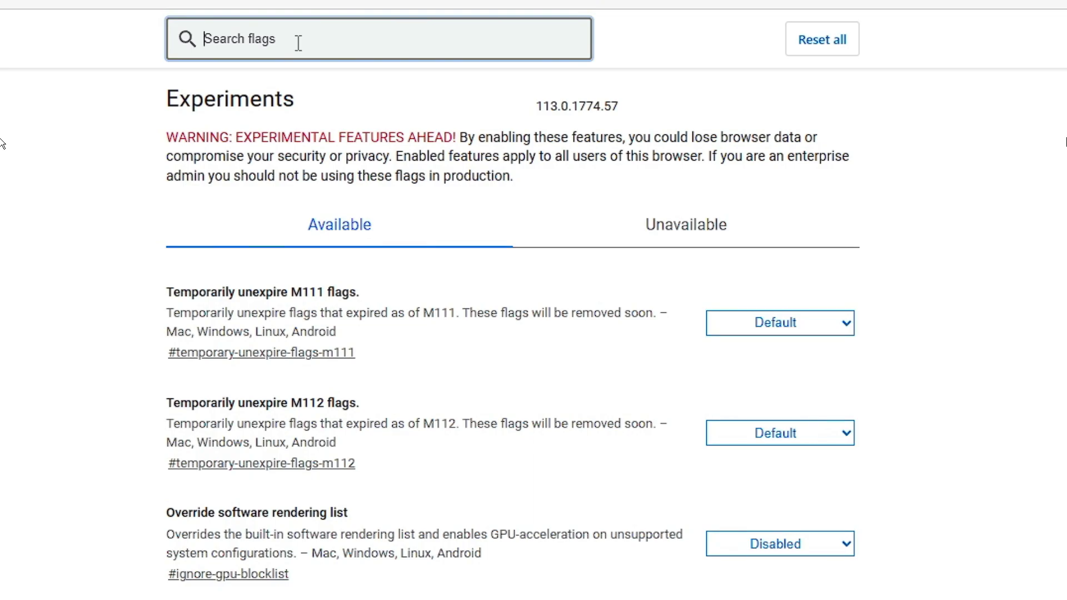
{"action": "type", "text": "project kod"}
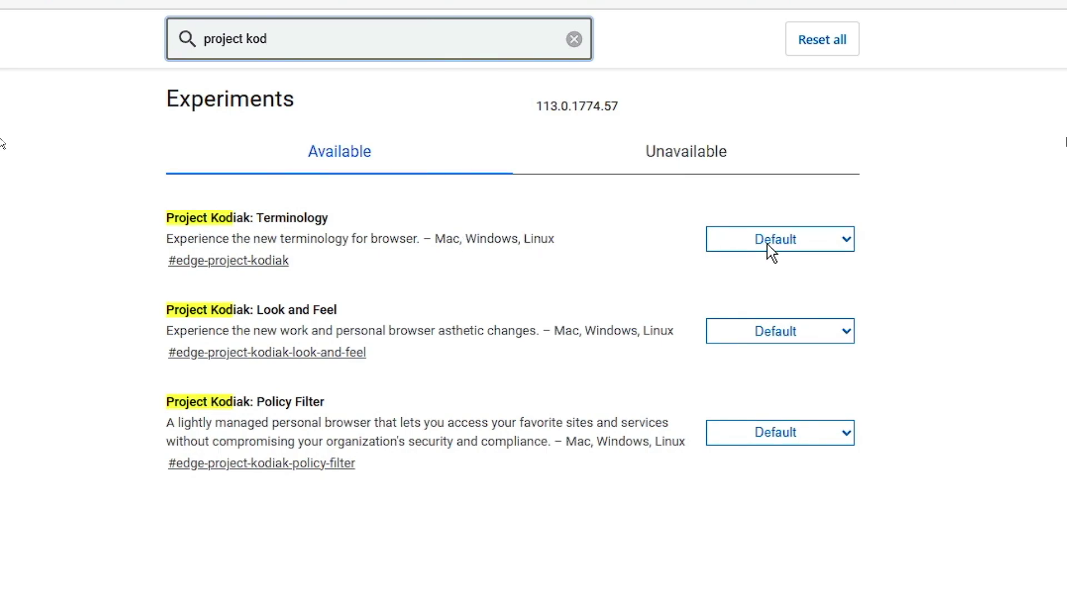
{"action": "left_click", "coordinate": [810, 249]}
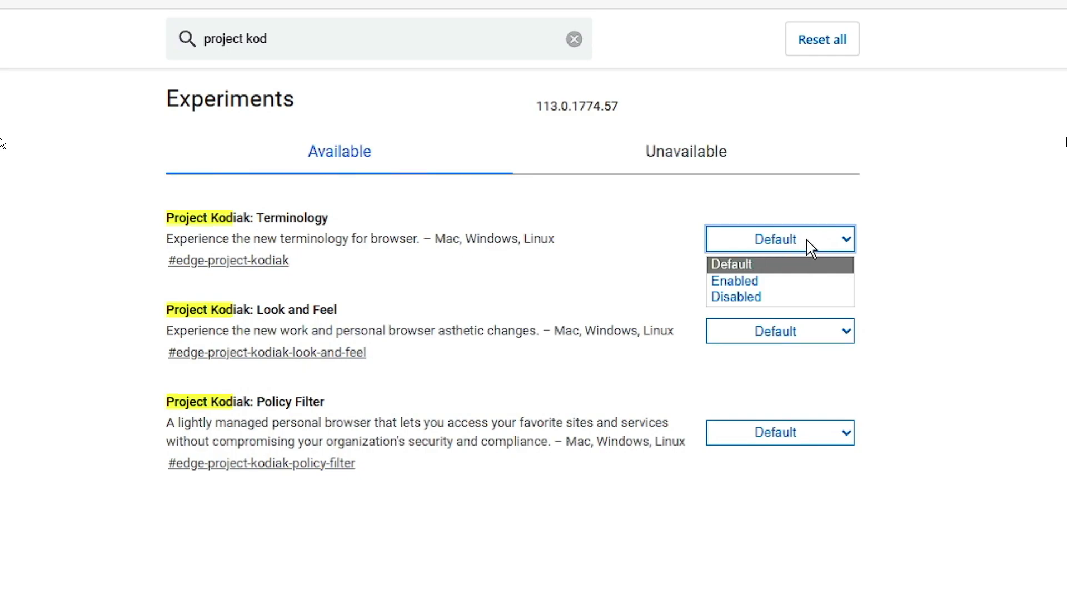
{"action": "left_click", "coordinate": [752, 282]}
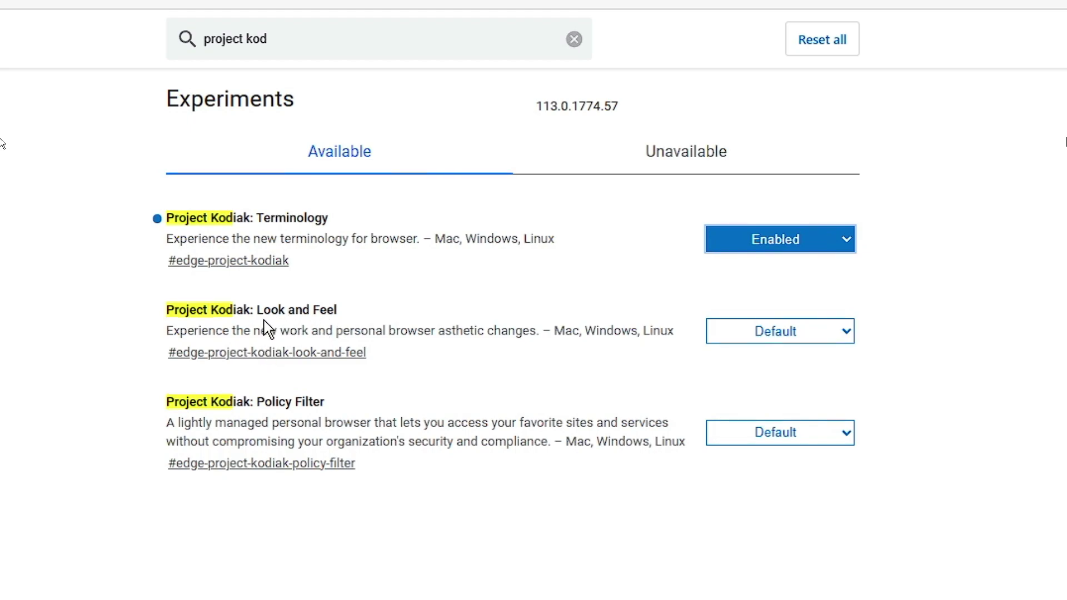
{"action": "left_click", "coordinate": [770, 336]}
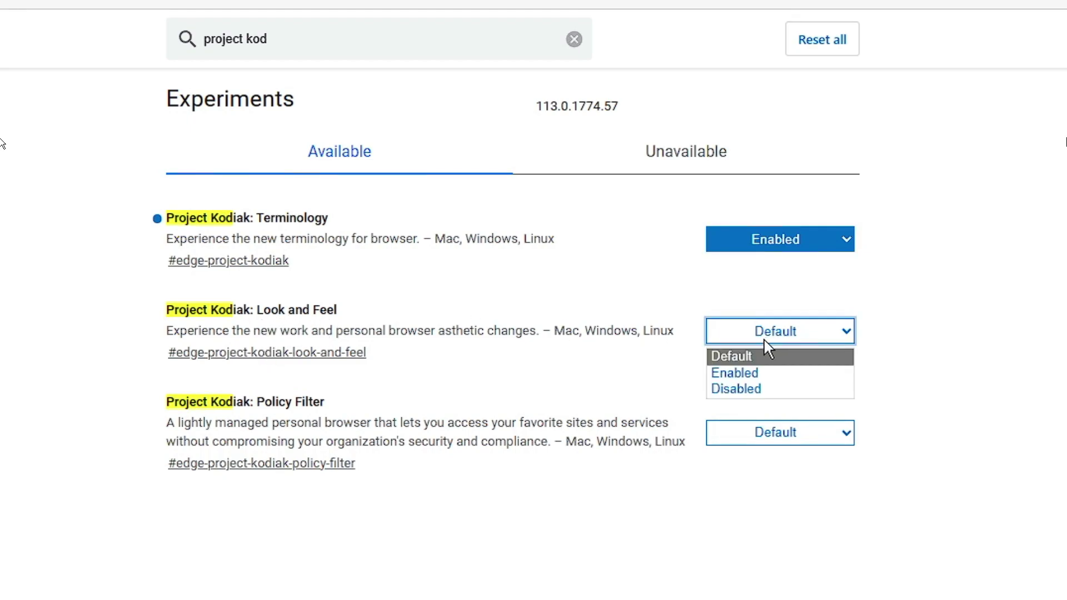
{"action": "left_click", "coordinate": [748, 374]}
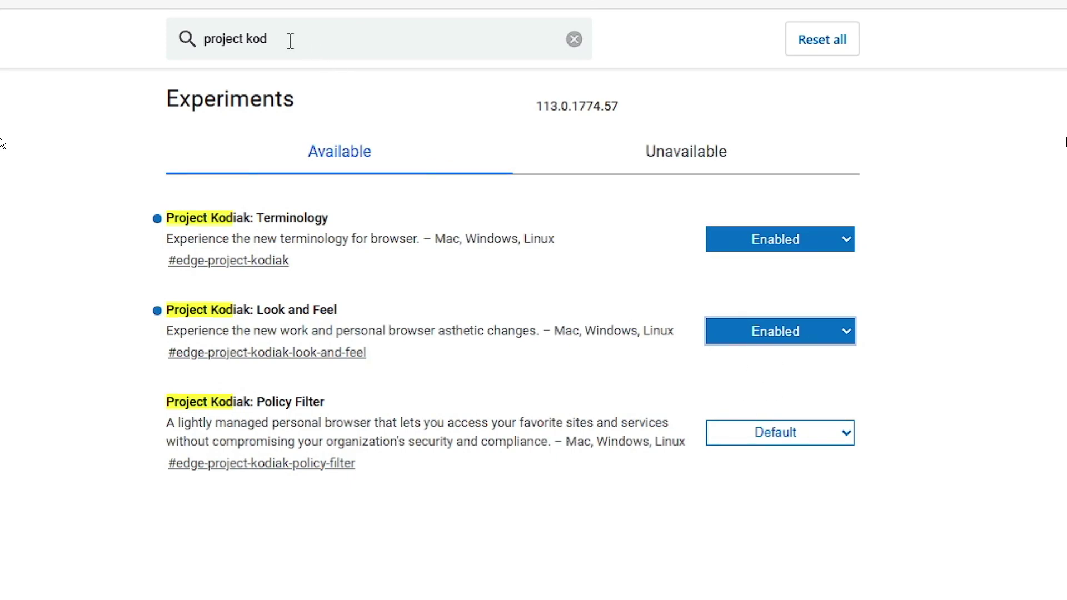
{"action": "left_click_drag", "start_coordinate": [288, 40], "coordinate": [184, 40]}
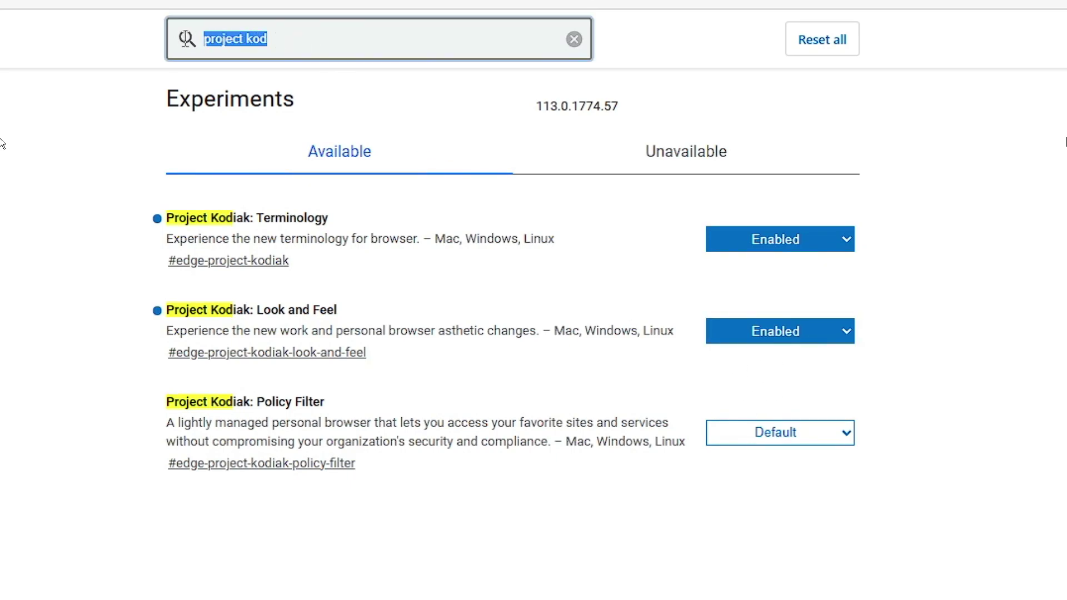
Search flags for 'microsoft edge s' and enable the Split Screen and Share Menu flags
{"action": "type", "text": "microso"}
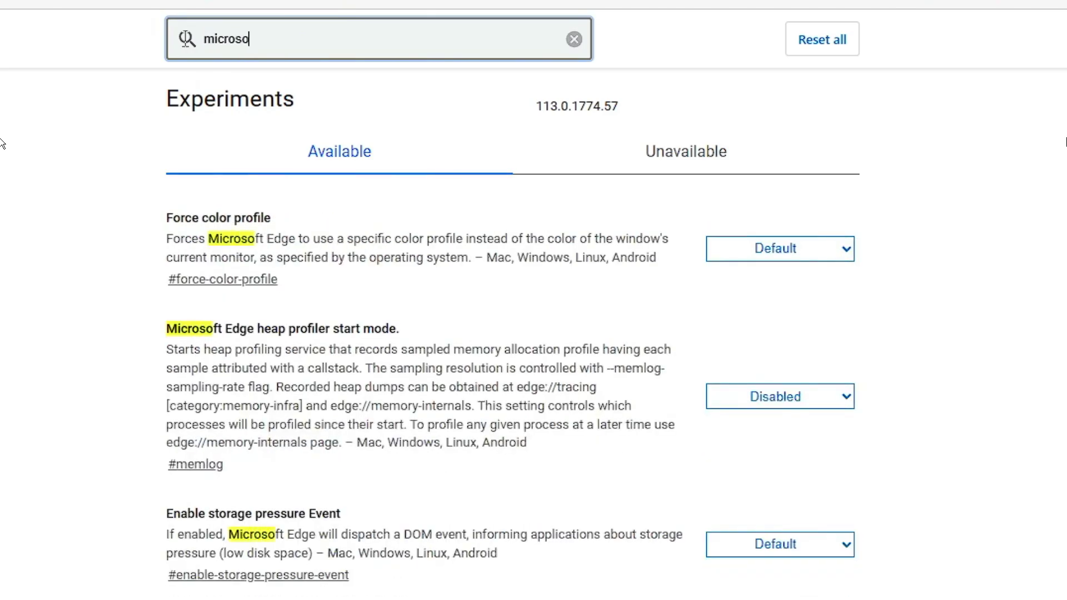
{"action": "type", "text": "ft edge s"}
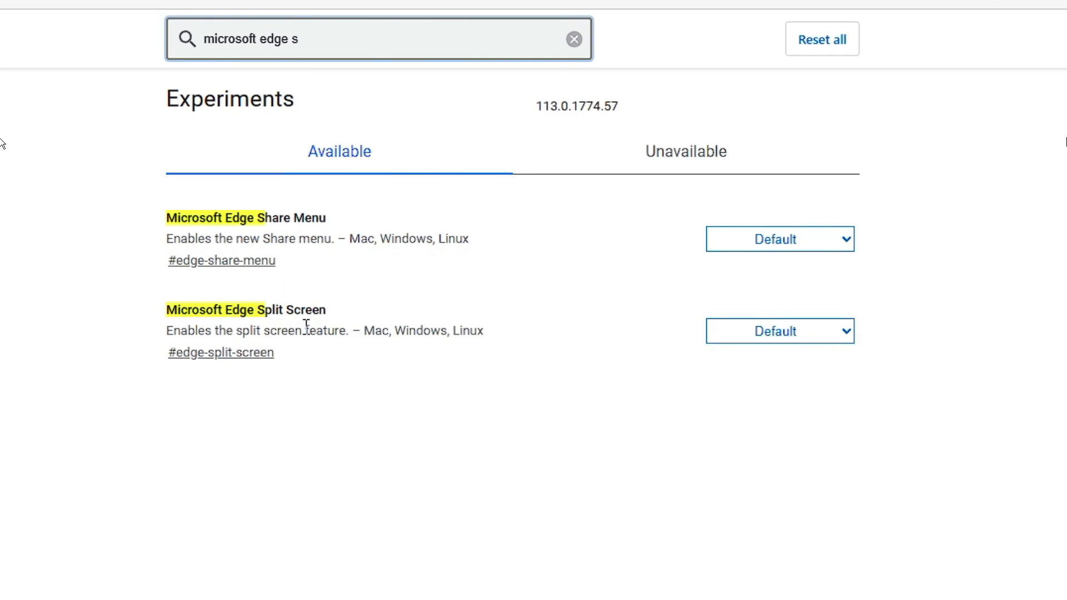
{"action": "left_click", "coordinate": [787, 336]}
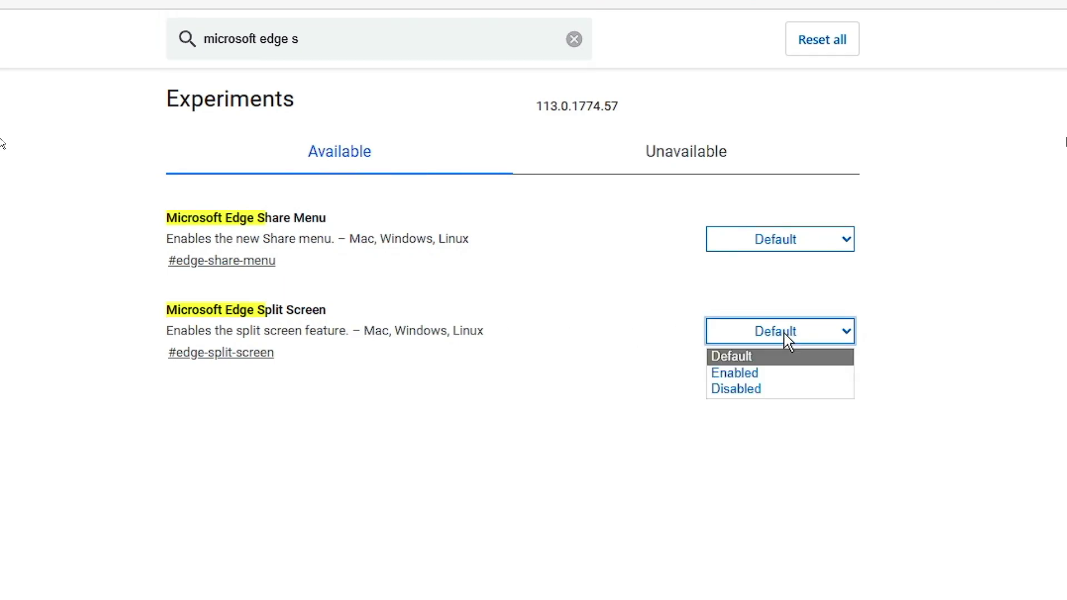
{"action": "left_click", "coordinate": [745, 376]}
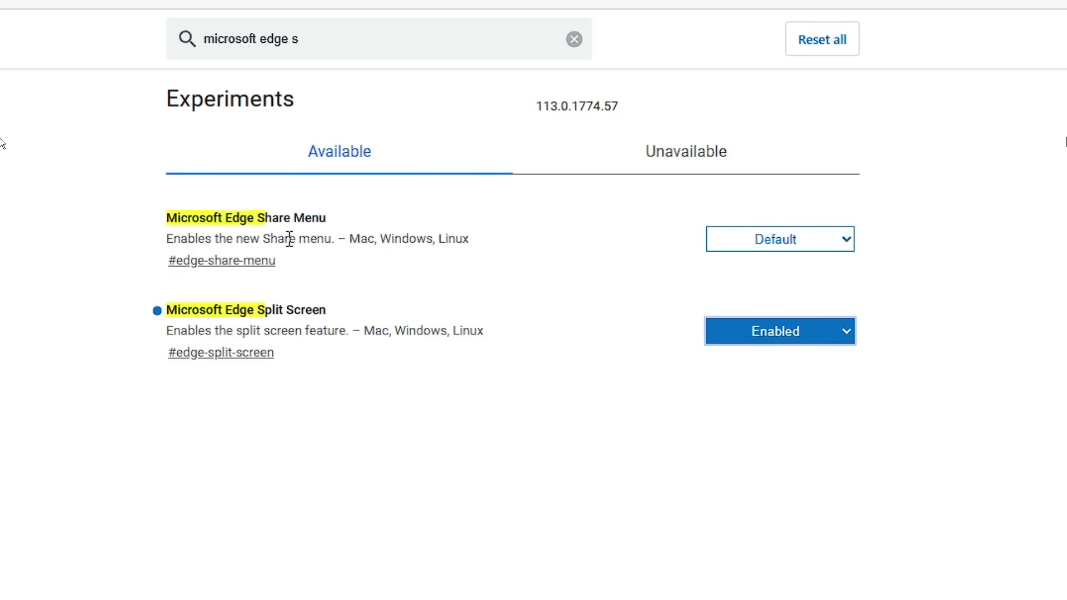
{"action": "left_click", "coordinate": [796, 239]}
{"action": "left_click", "coordinate": [748, 282]}
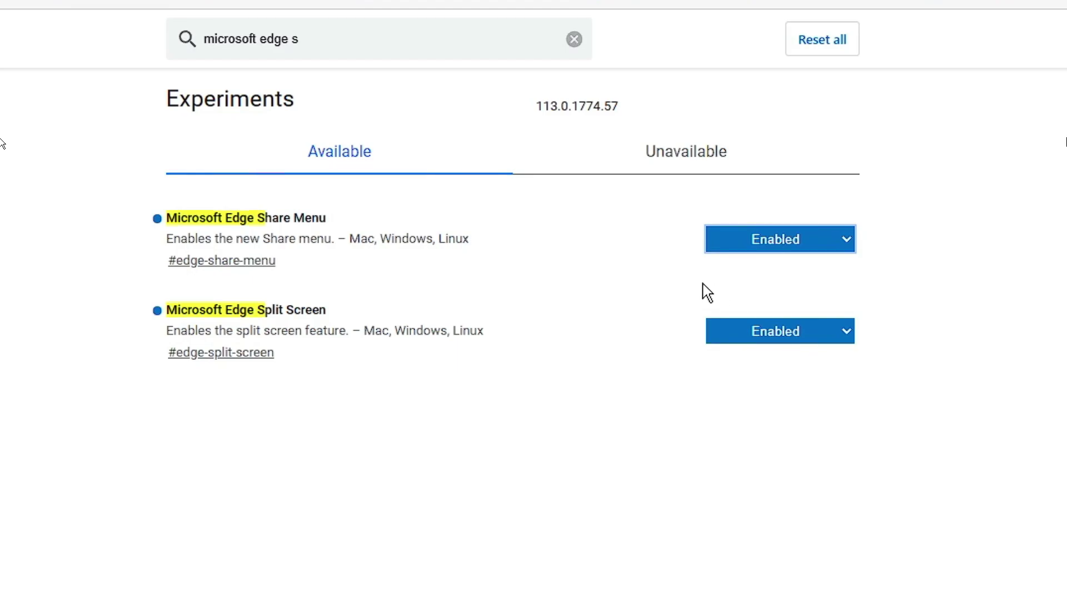
Change the search to 'microsoft edge roun' and enable the rounded corners flag
{"action": "left_click", "coordinate": [328, 41]}
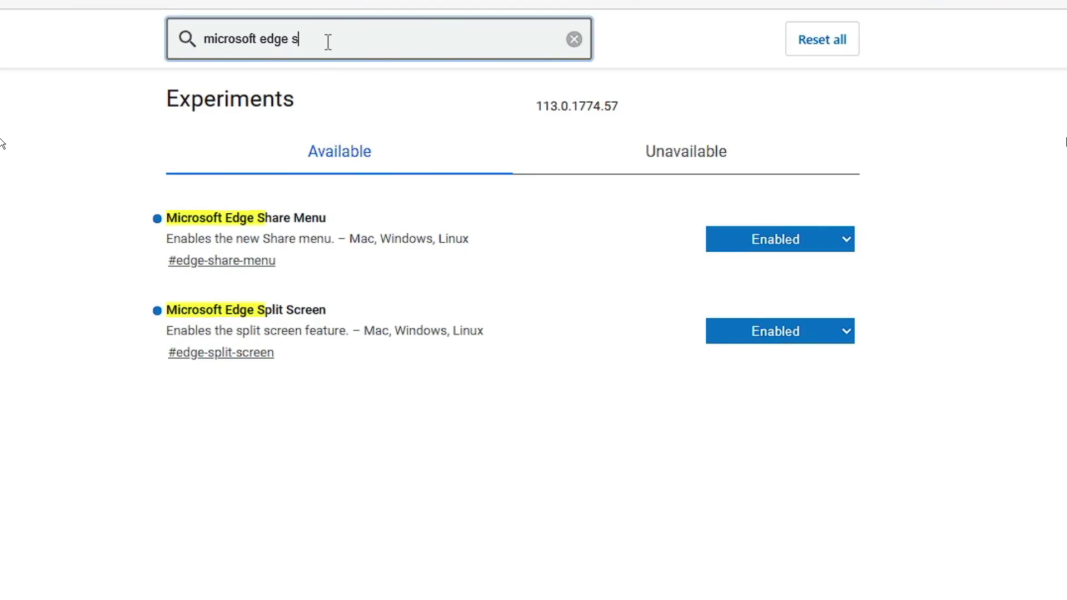
{"action": "key", "text": "BackSpace"}
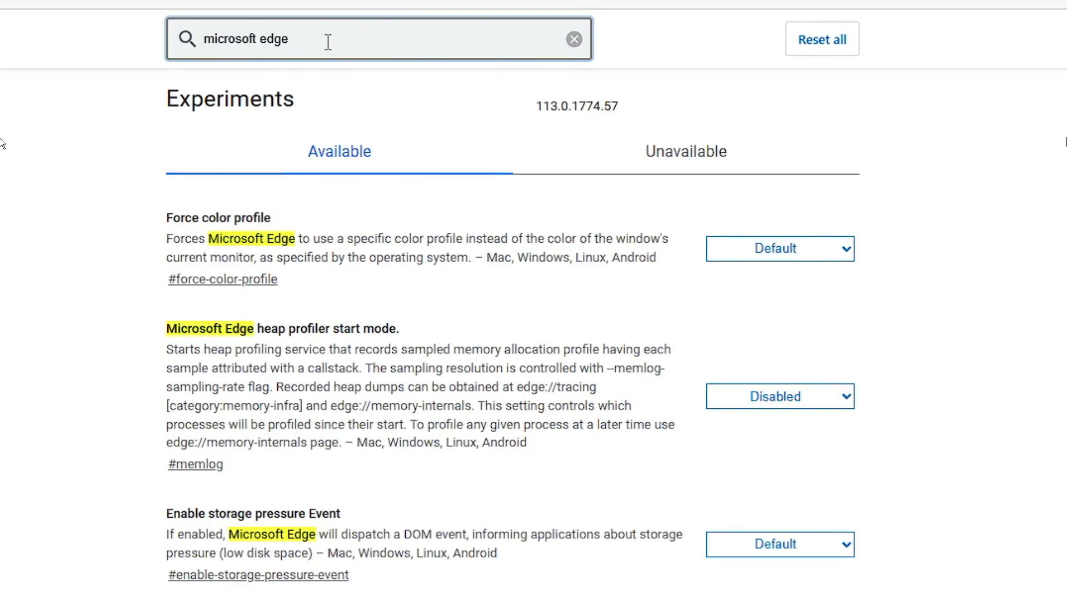
{"action": "type", "text": "roun"}
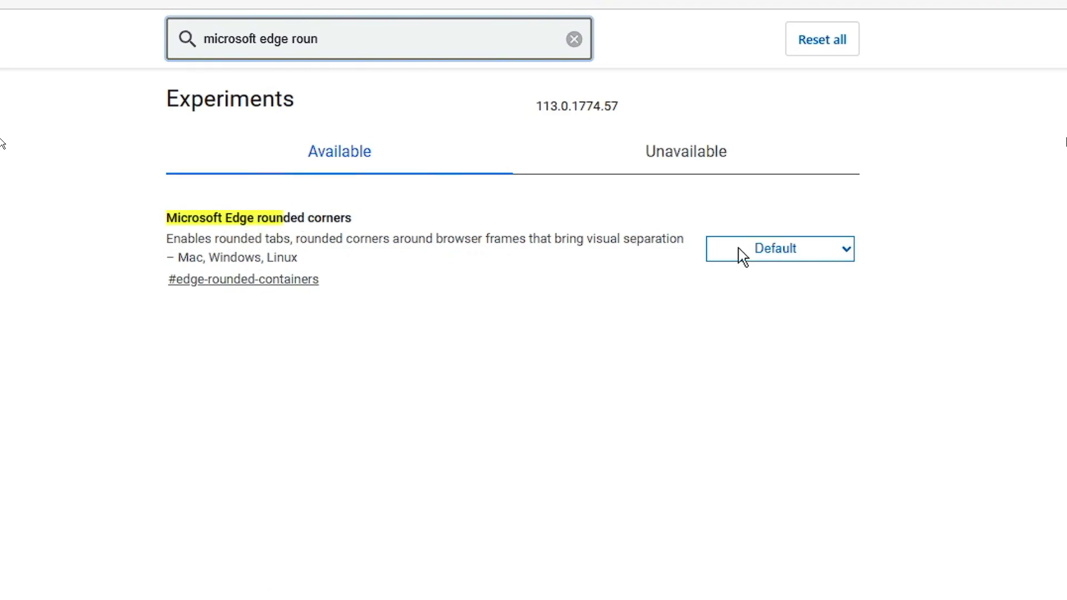
{"action": "left_click", "coordinate": [773, 257]}
{"action": "left_click", "coordinate": [747, 292]}
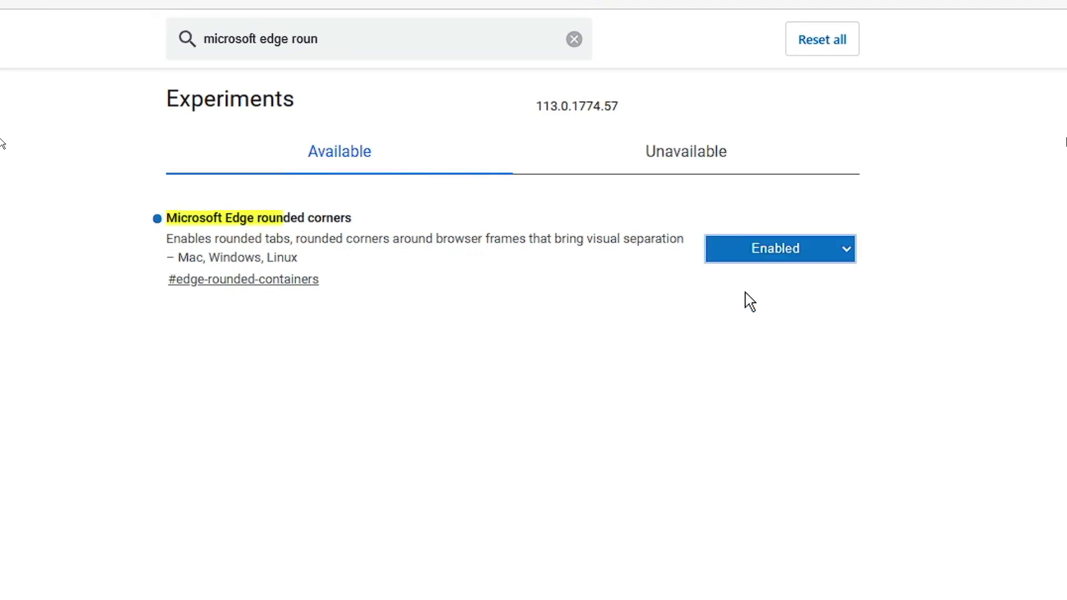
{"action": "left_click_drag", "start_coordinate": [348, 39], "coordinate": [202, 49]}
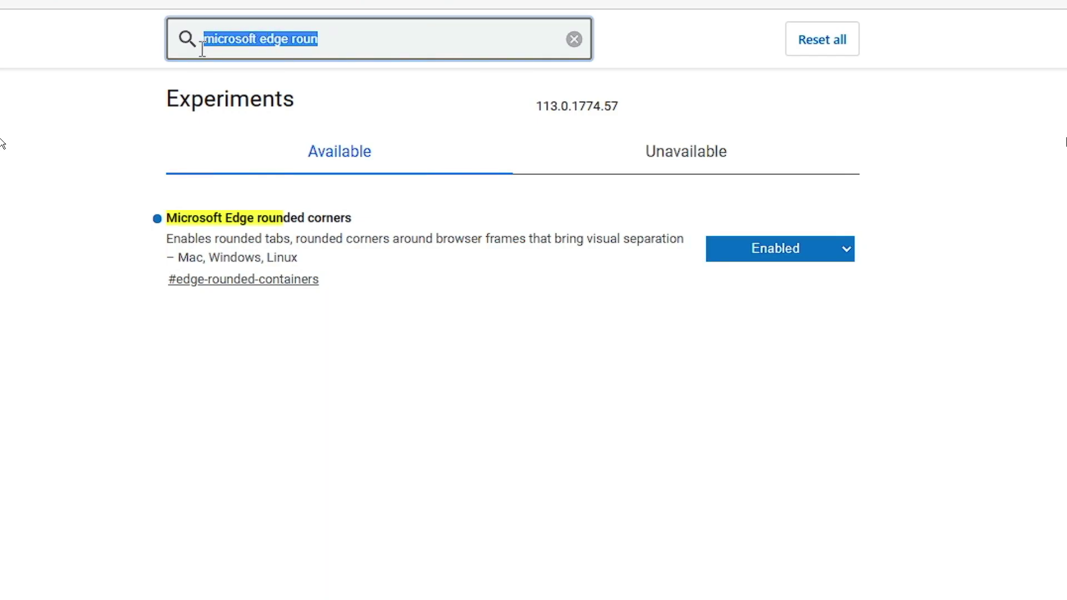
{"action": "left_click", "coordinate": [348, 48]}
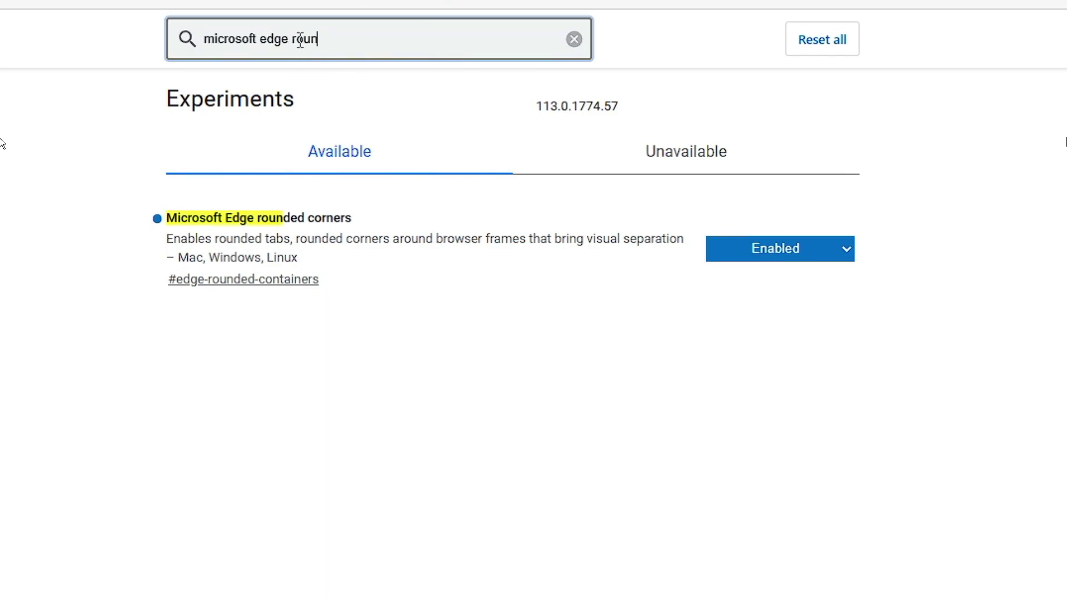
{"action": "left_click_drag", "start_coordinate": [289, 39], "coordinate": [363, 38]}
Search flags for 'basic' and enable the basic title bar & tool bar flag
{"action": "key", "text": "BackSpace"}
{"action": "type", "text": "b"}
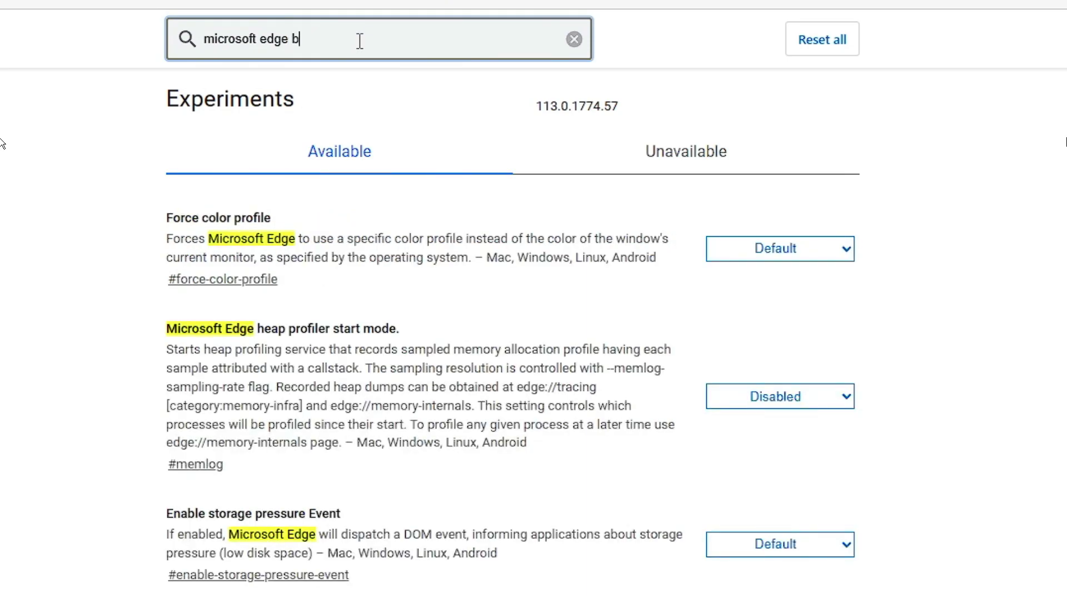
{"action": "type", "text": "asic"}
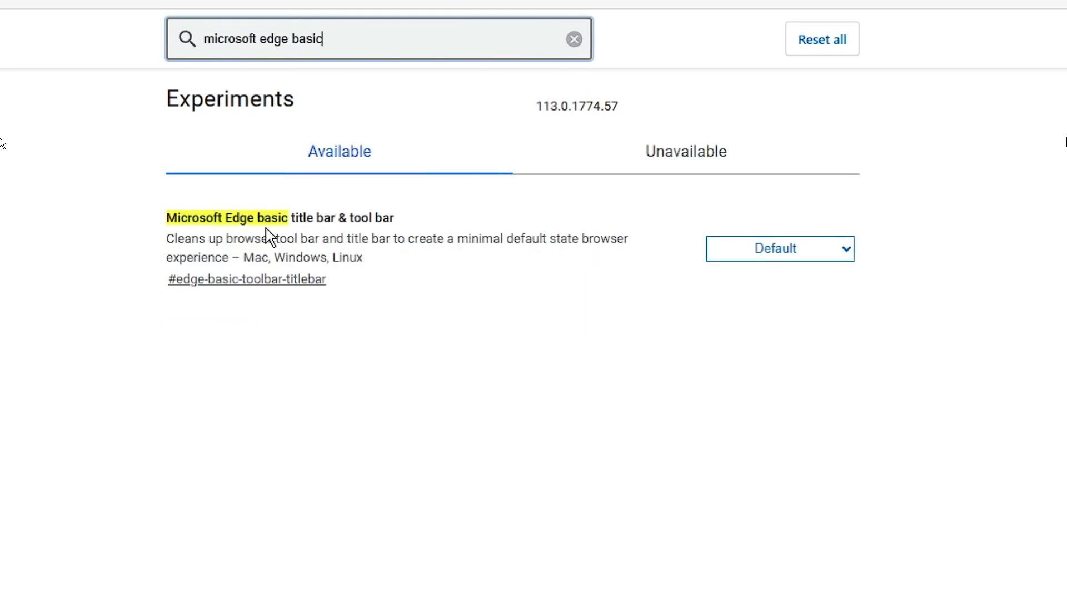
{"action": "left_click", "coordinate": [792, 257]}
{"action": "left_click", "coordinate": [753, 292]}
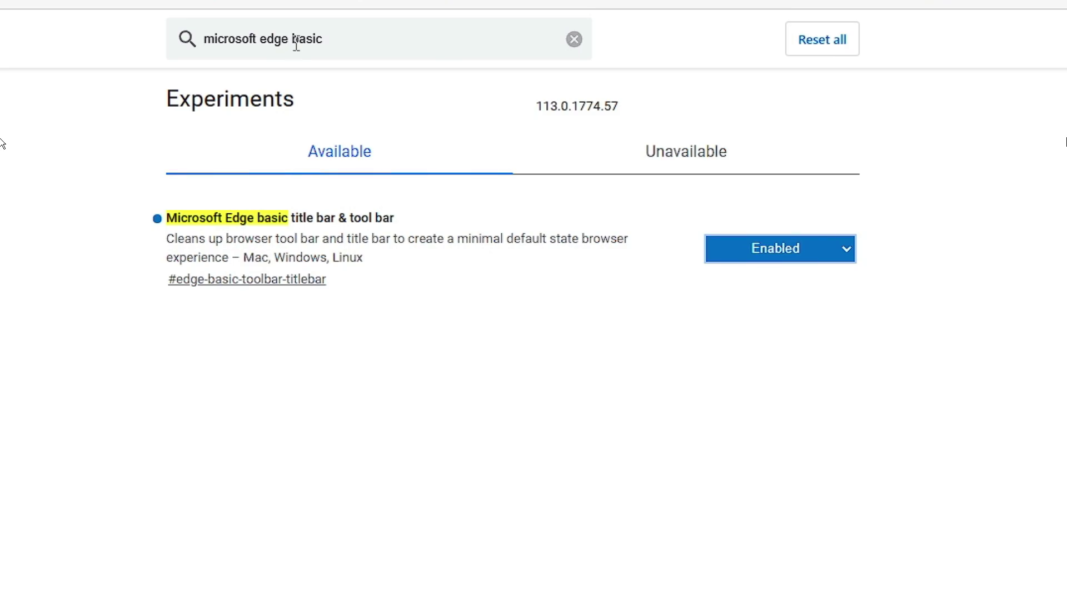
Search flags for 'profile' and enable the profile icon in title bar flag
{"action": "left_click_drag", "start_coordinate": [294, 44], "coordinate": [393, 41]}
{"action": "type", "text": "pr"}
{"action": "key", "text": "BackSpace"}
{"action": "key", "text": "BackSpace"}
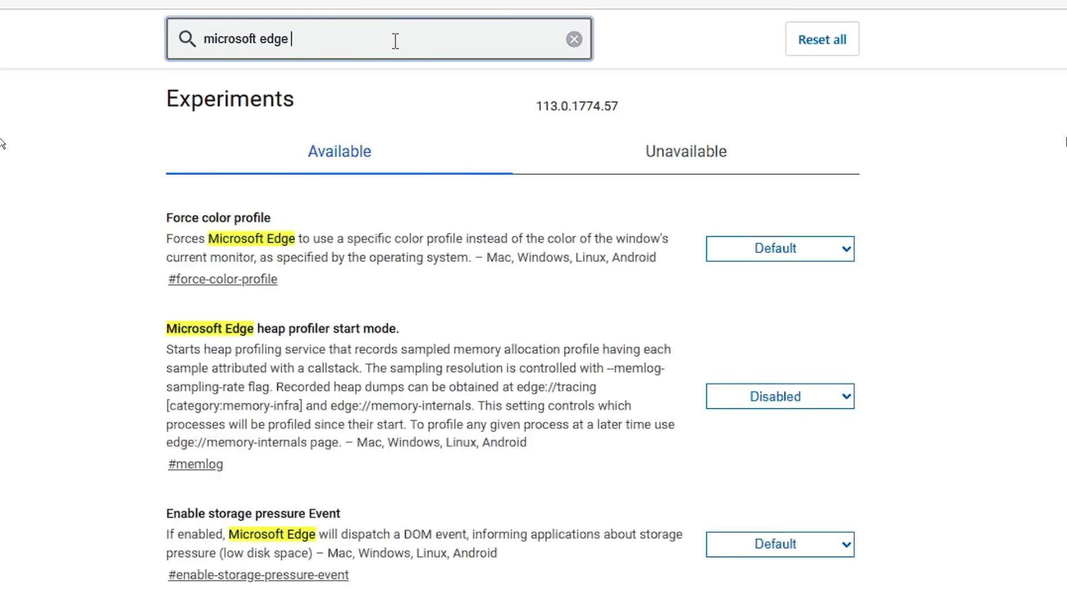
{"action": "type", "text": "profi"}
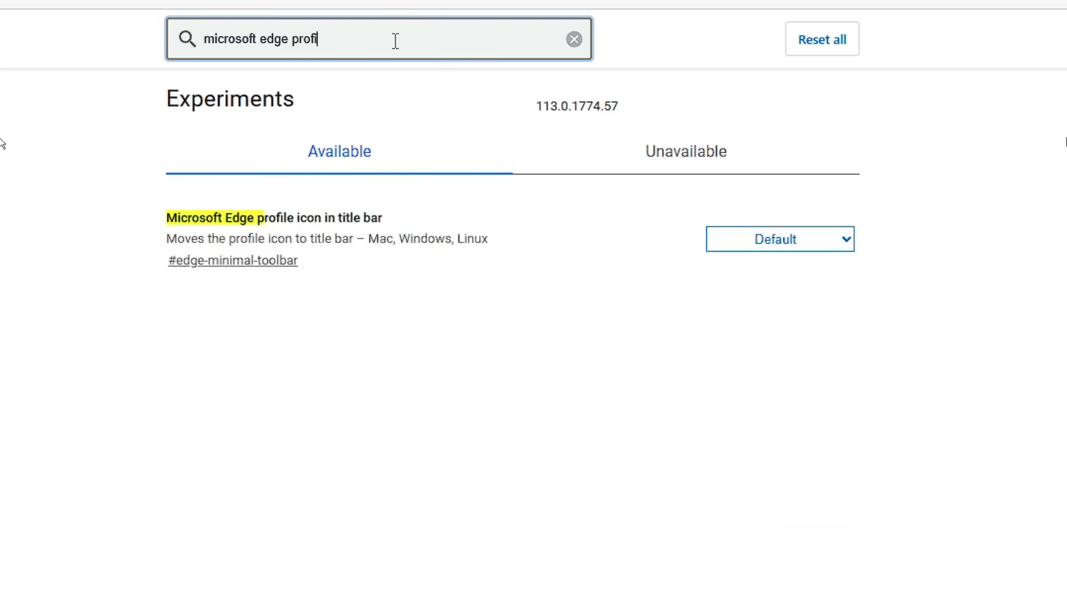
{"action": "type", "text": "le"}
{"action": "left_click", "coordinate": [791, 239]}
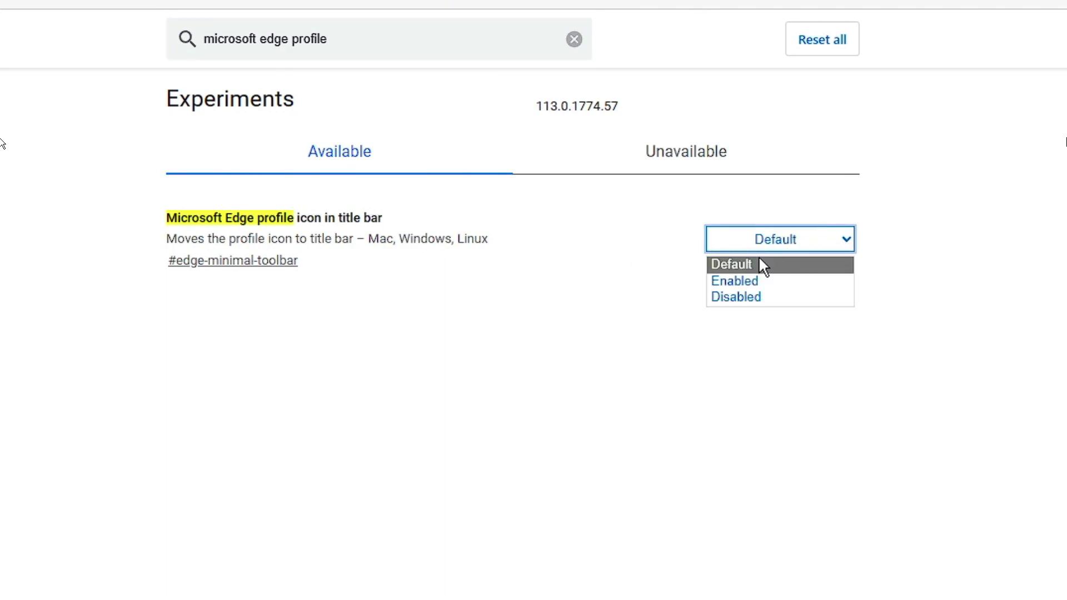
{"action": "left_click", "coordinate": [751, 283]}
Search flags for 'make rounded' and enable the Make Rounded Tabs flag
{"action": "left_click_drag", "start_coordinate": [369, 36], "coordinate": [173, 32]}
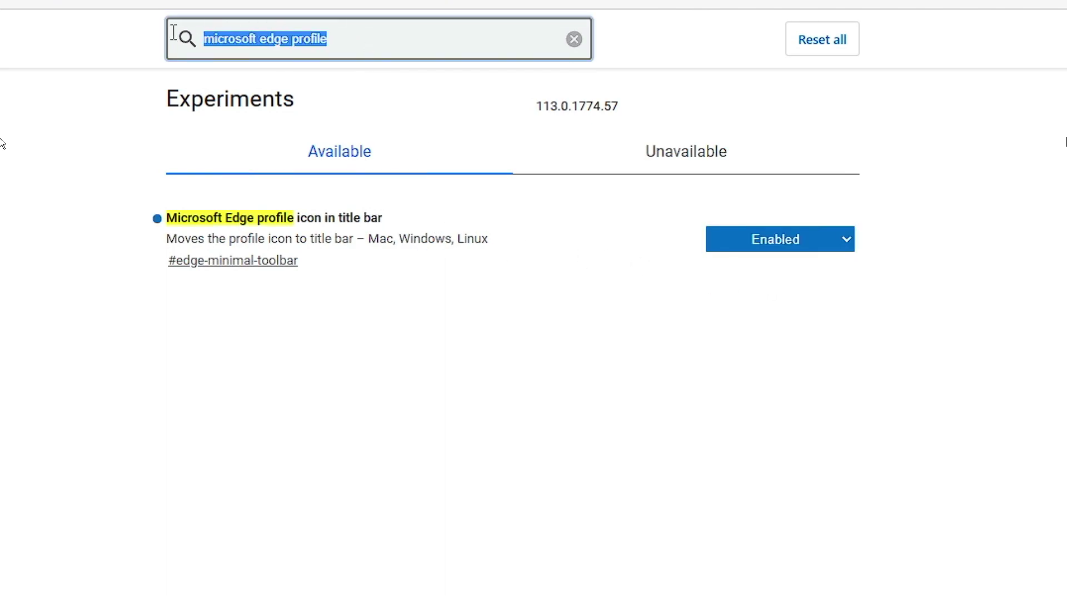
{"action": "type", "text": "m"}
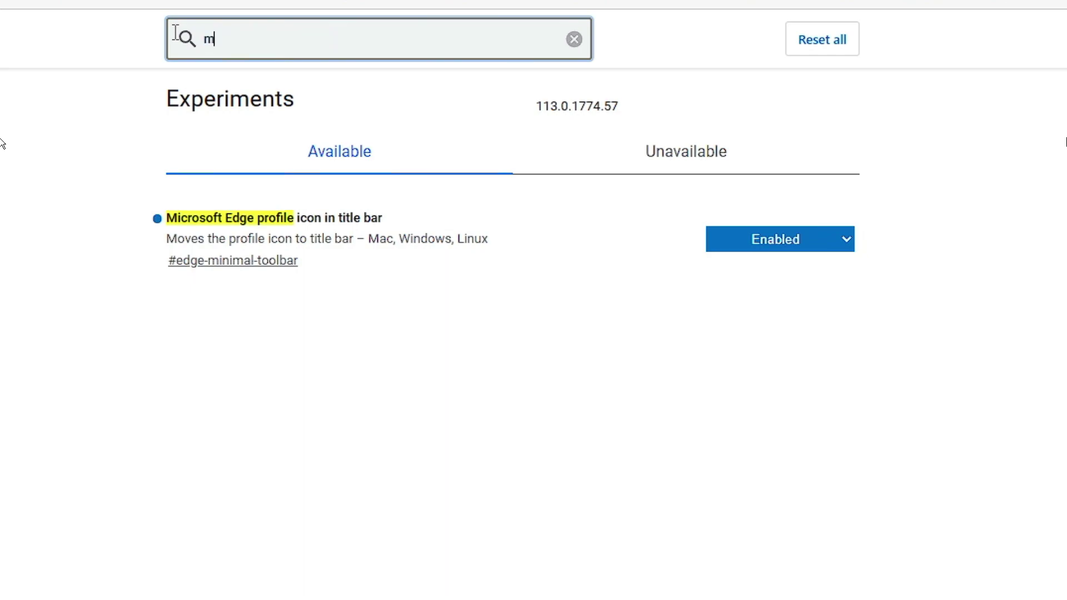
{"action": "type", "text": "ake rounded"}
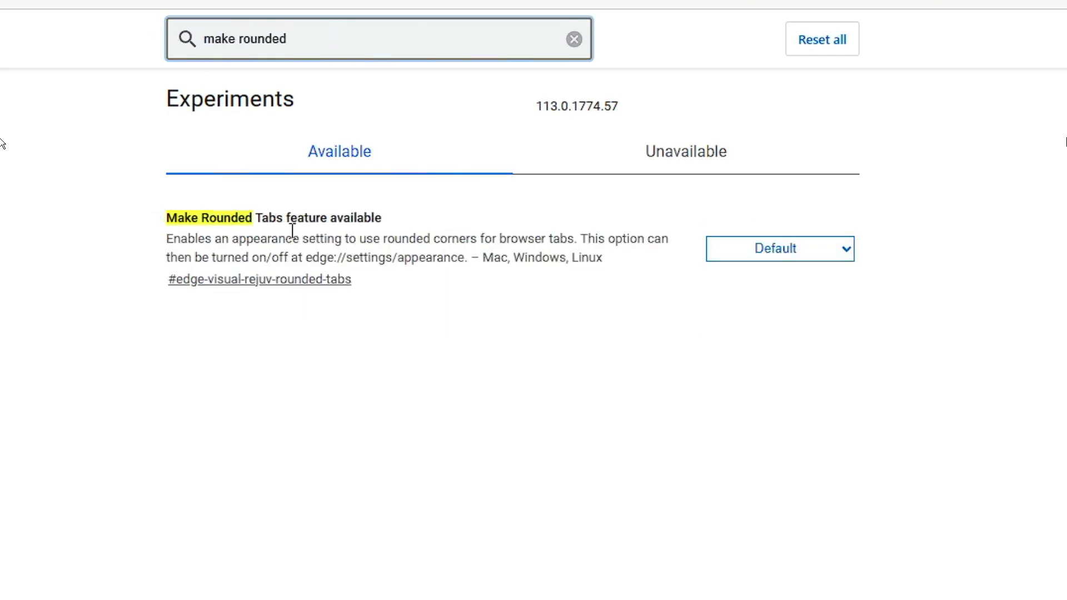
{"action": "left_click", "coordinate": [770, 256]}
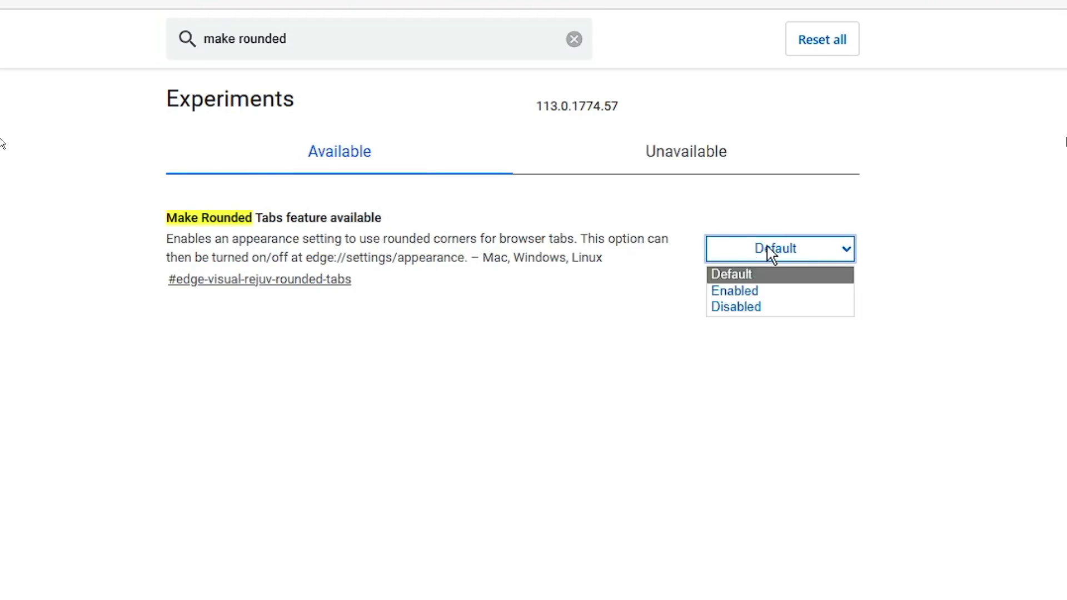
{"action": "left_click", "coordinate": [749, 291]}
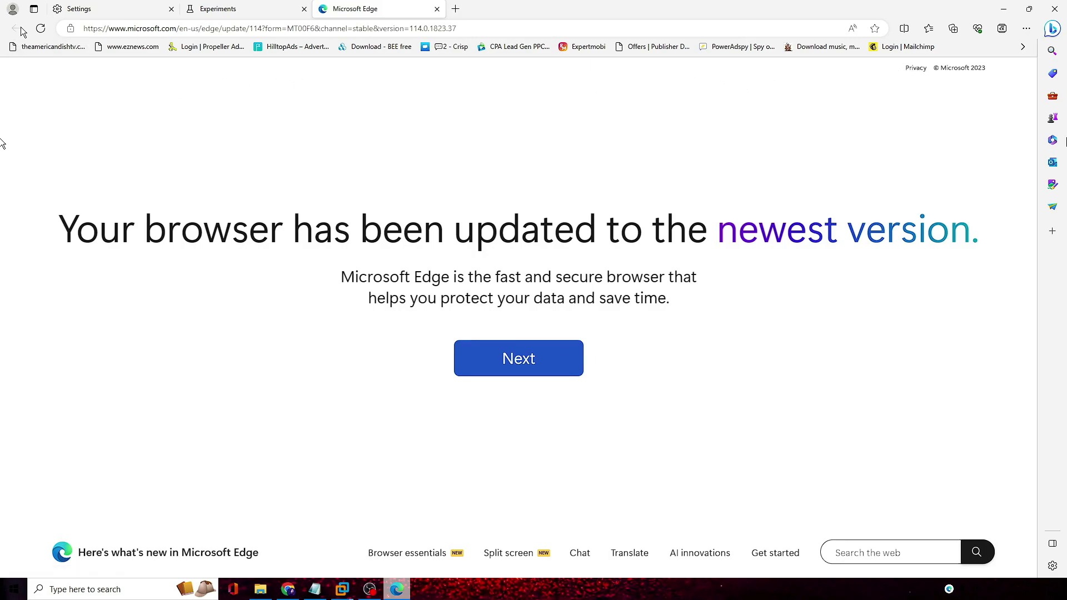
Check the profile flyout, then bring up the Tab actions menu
{"action": "left_click", "coordinate": [13, 10]}
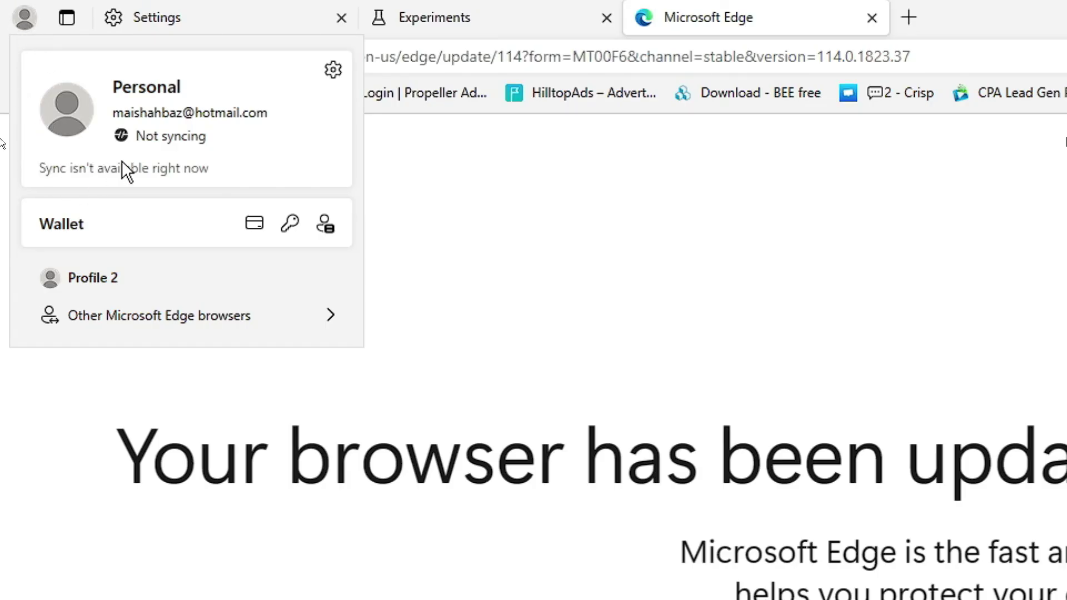
{"action": "left_click", "coordinate": [70, 20]}
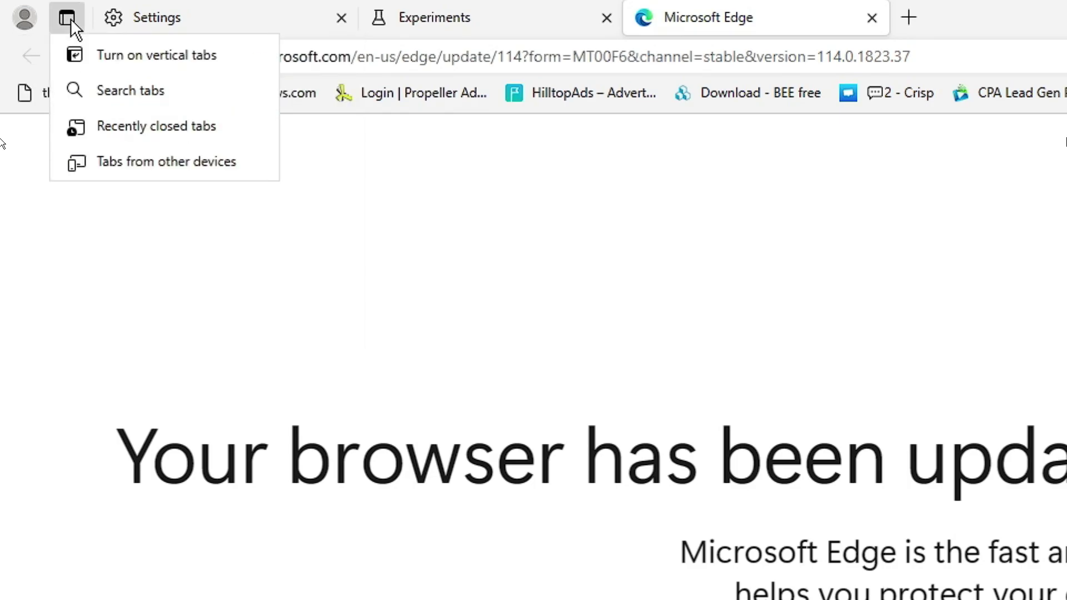
Turn on vertical tabs and split the window, pairing the welcome page with a tab picker
{"action": "left_click", "coordinate": [141, 53]}
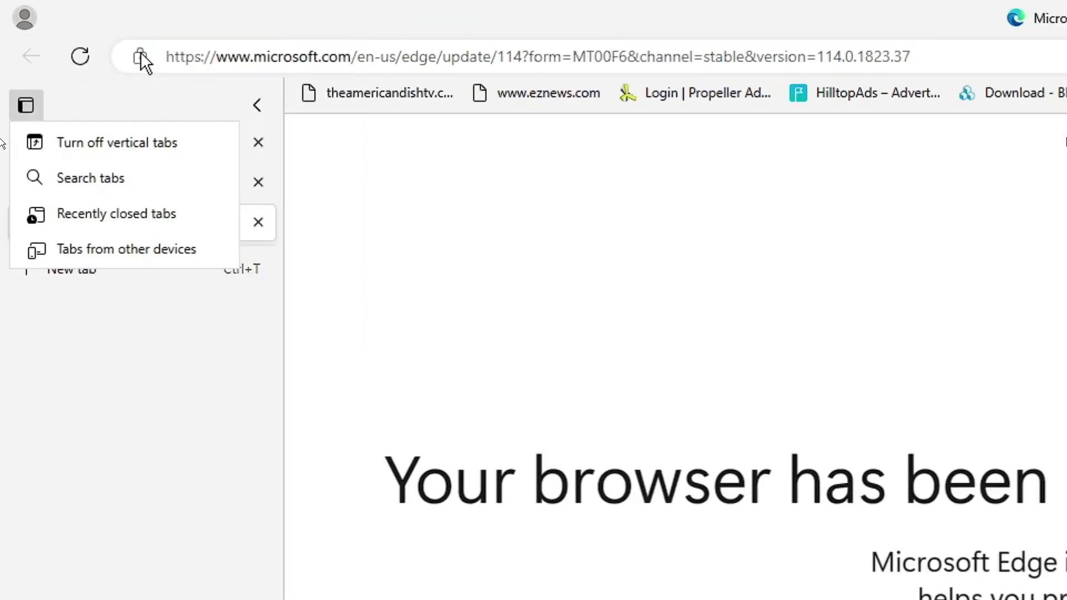
{"action": "key", "text": "Escape"}
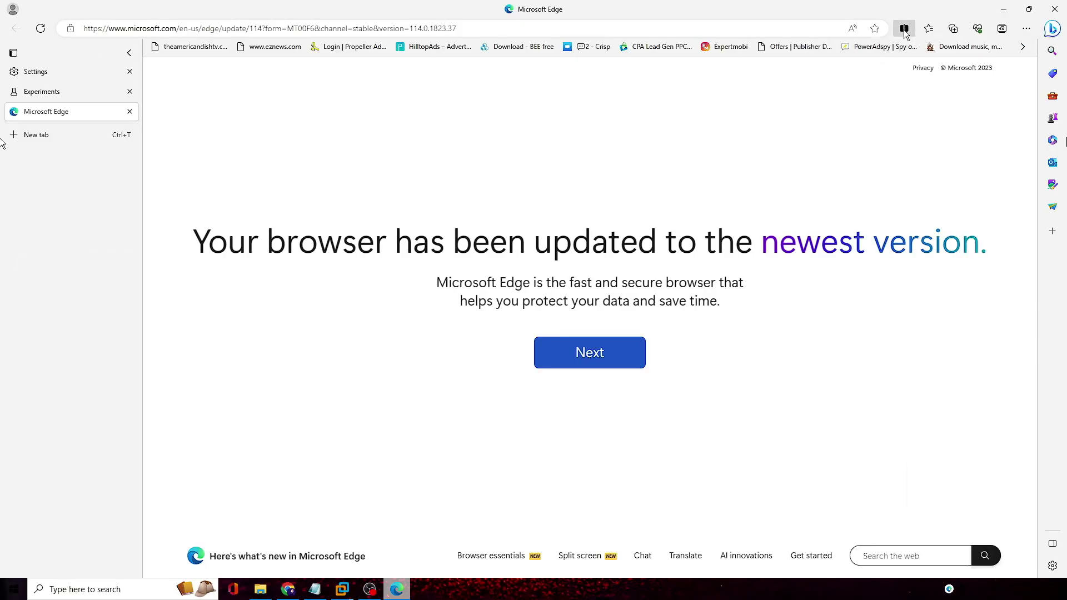
{"action": "left_click", "coordinate": [904, 29]}
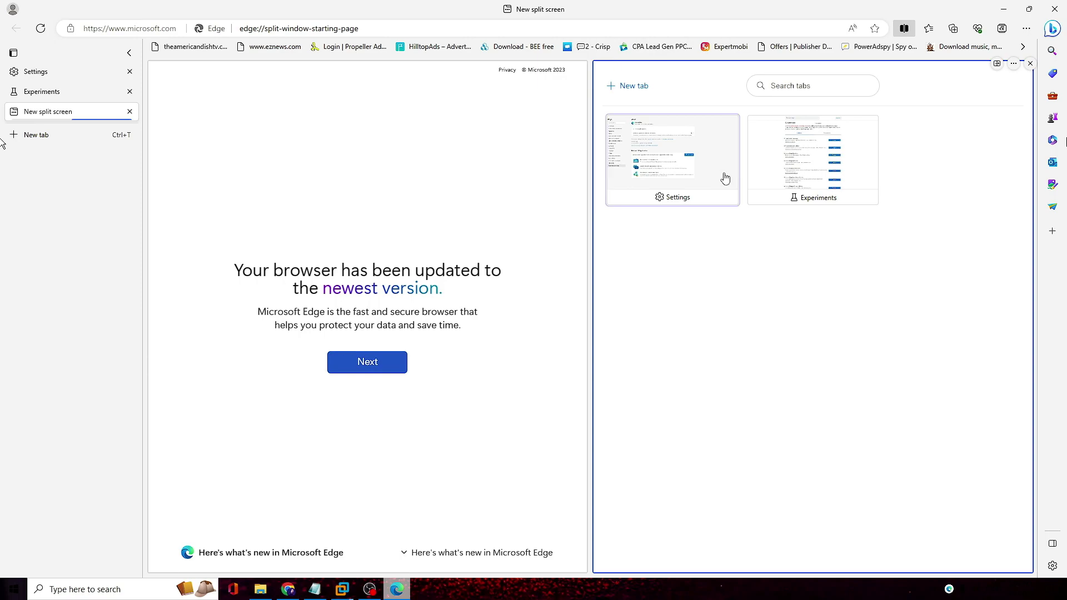